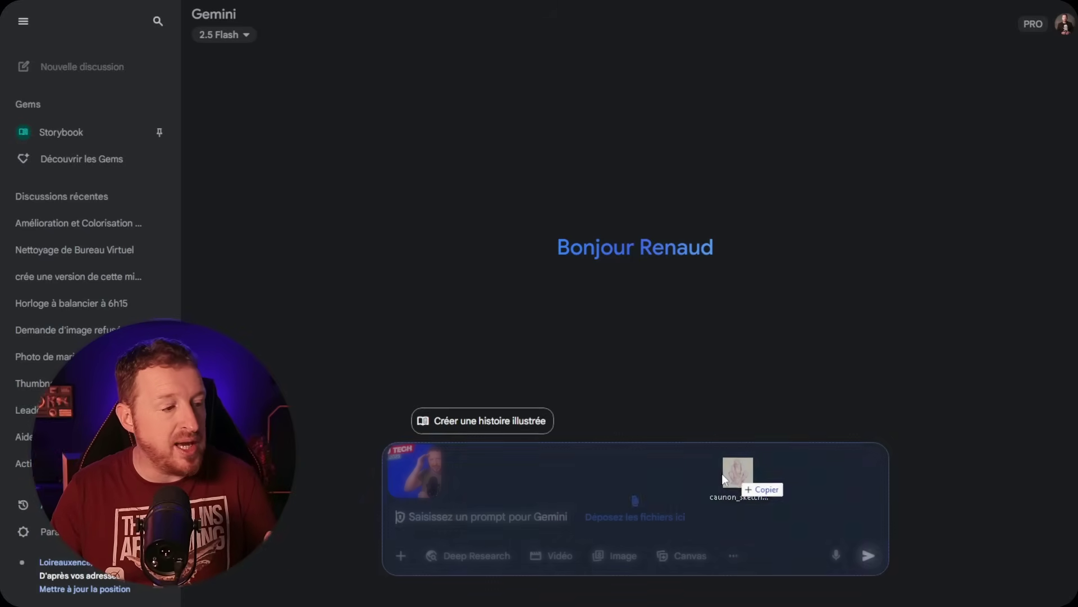
Step: Attach the posture sketch beside the portrait and begin the prompt with "voici ci-joint une phooto de moi et un croquis de posture."
left_click_drag(722, 474, 597, 476)
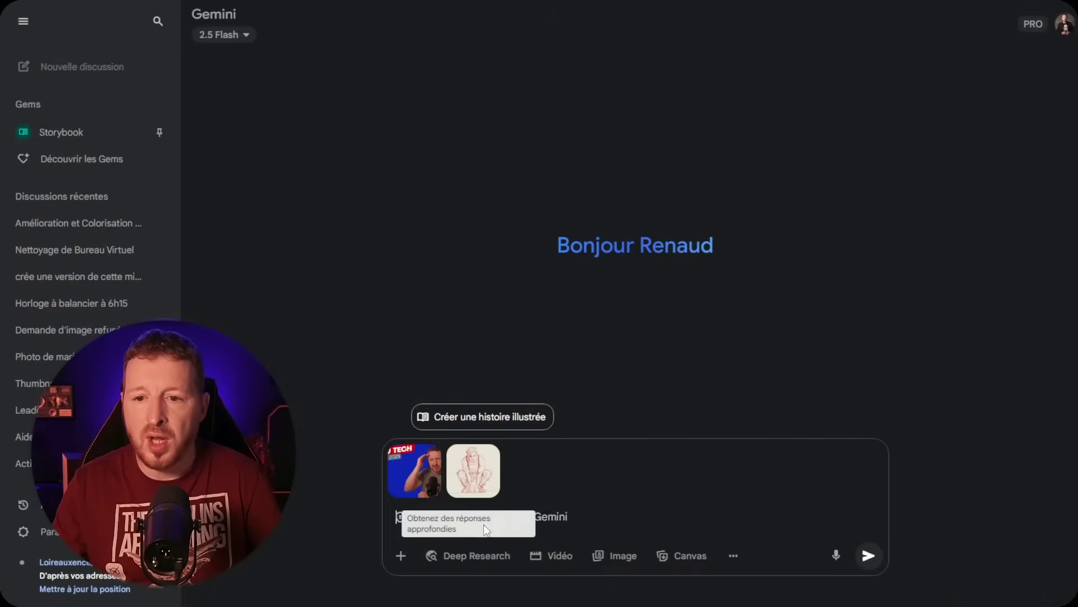
type("voici")
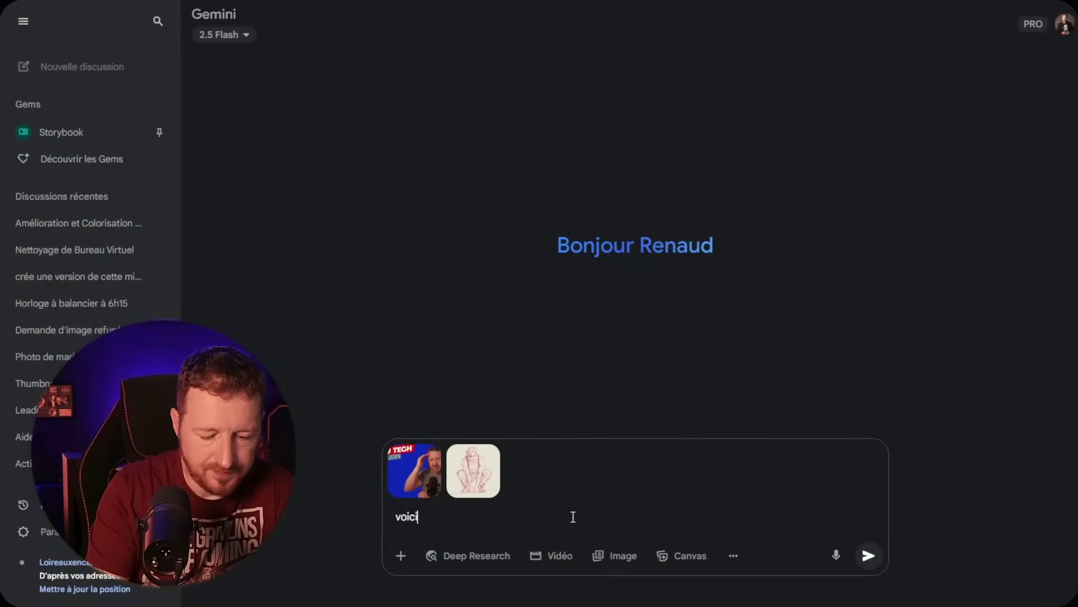
type(" ci-joint")
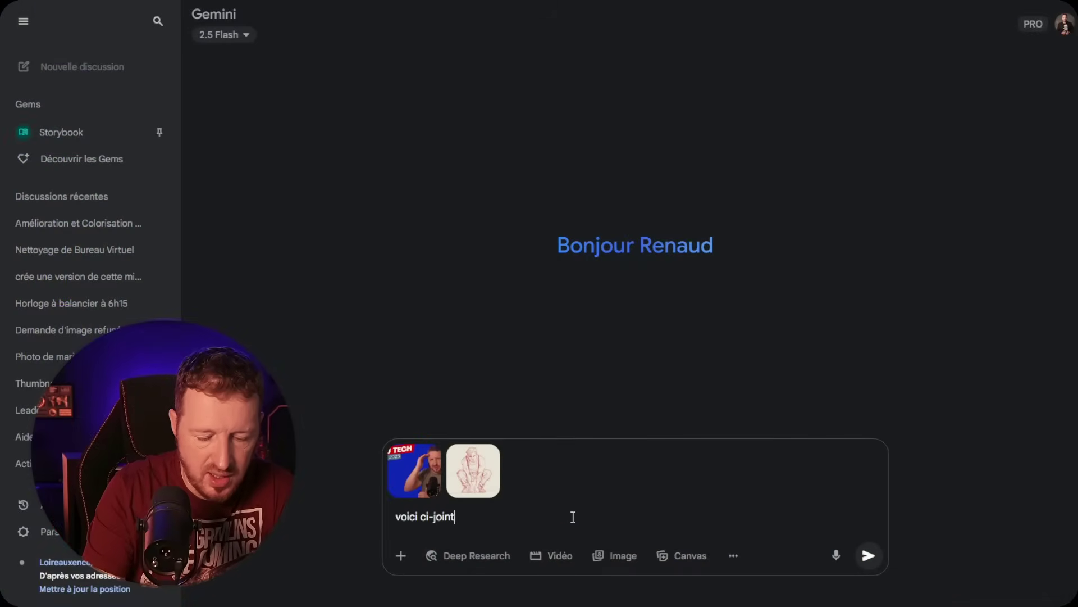
type(" une phooto de")
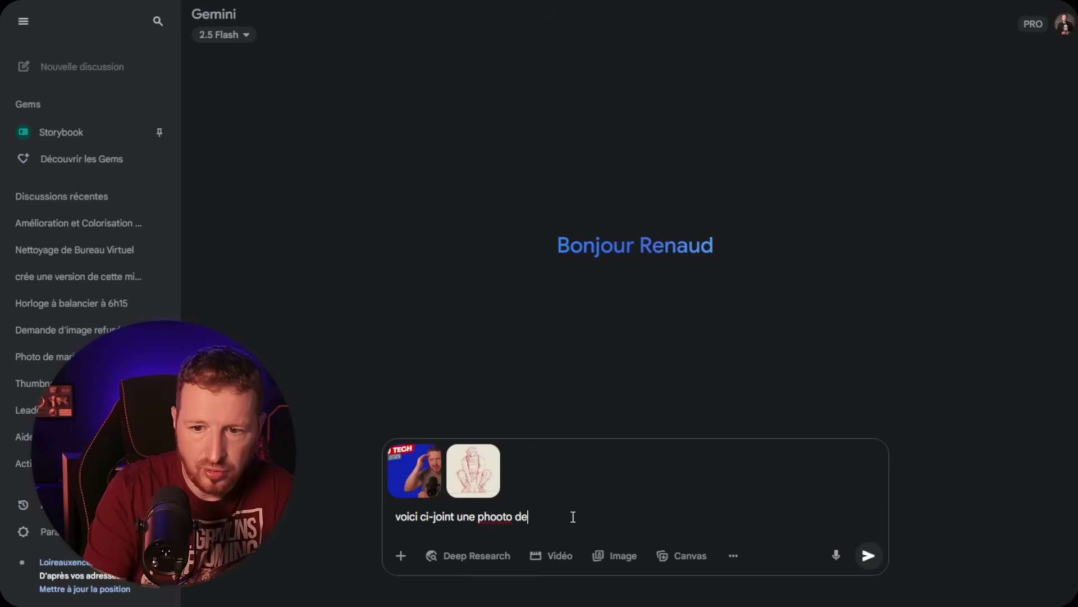
type(" moi et un")
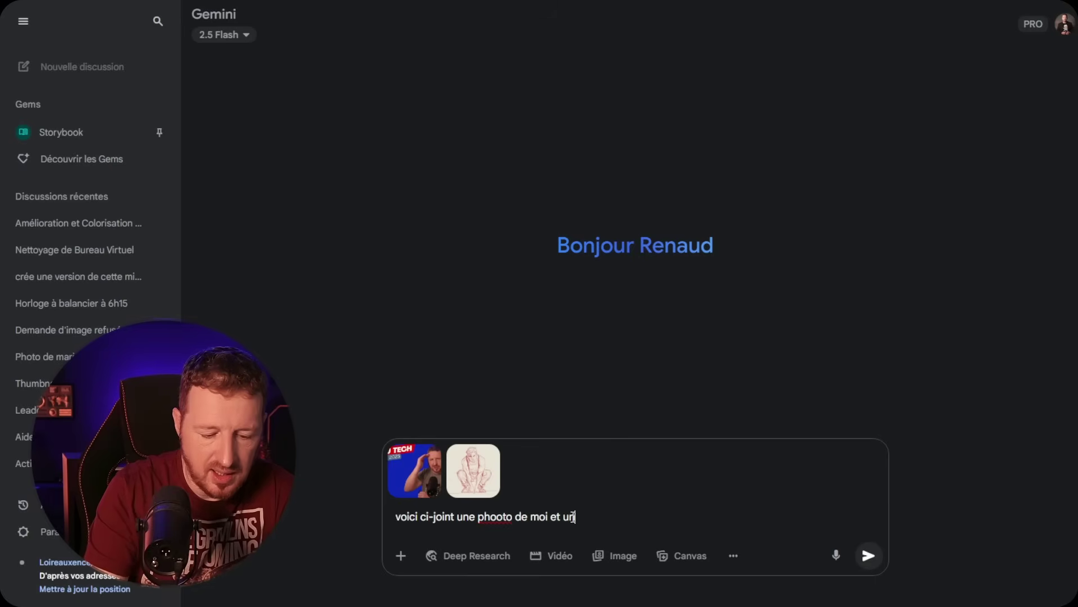
type(" croquis de pos")
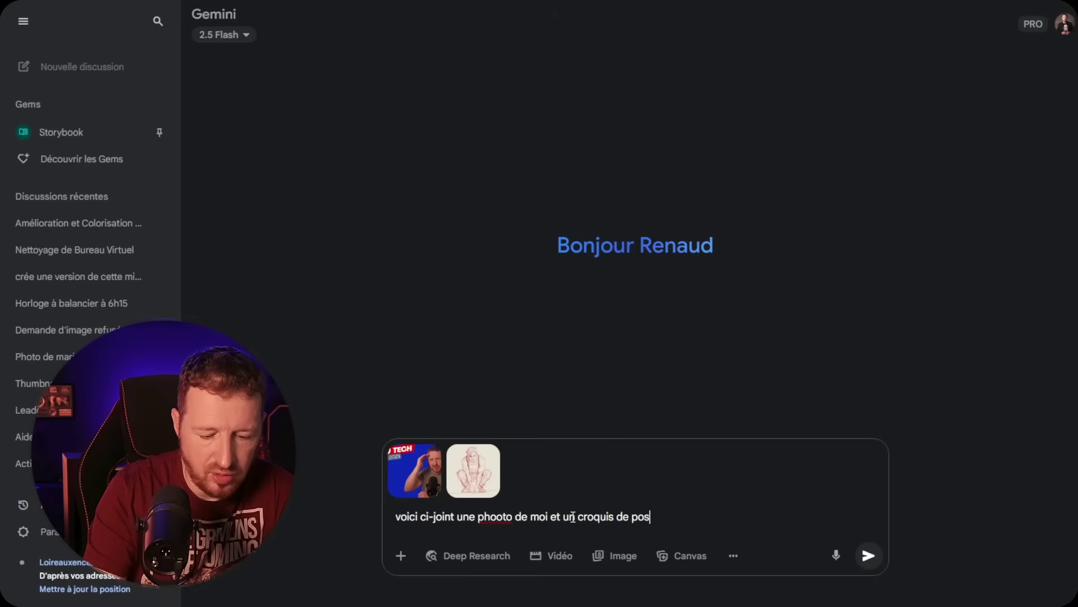
type("ture. Je ve")
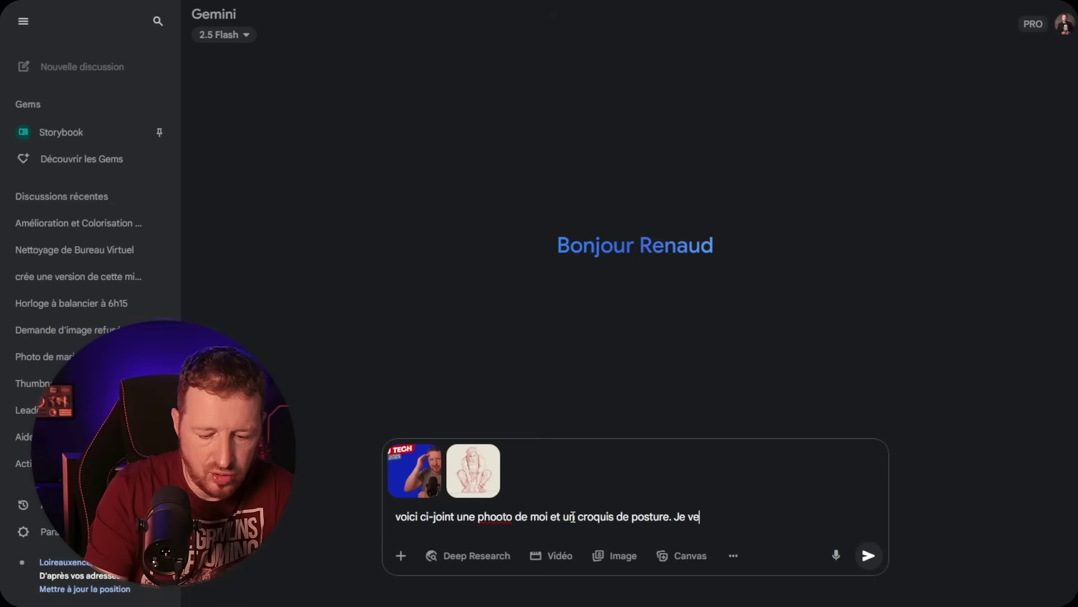
Step: Continue the prompt with "Je veux une photo de moi, dans la position indiquée sur le croquis"
type("ux une photo ")
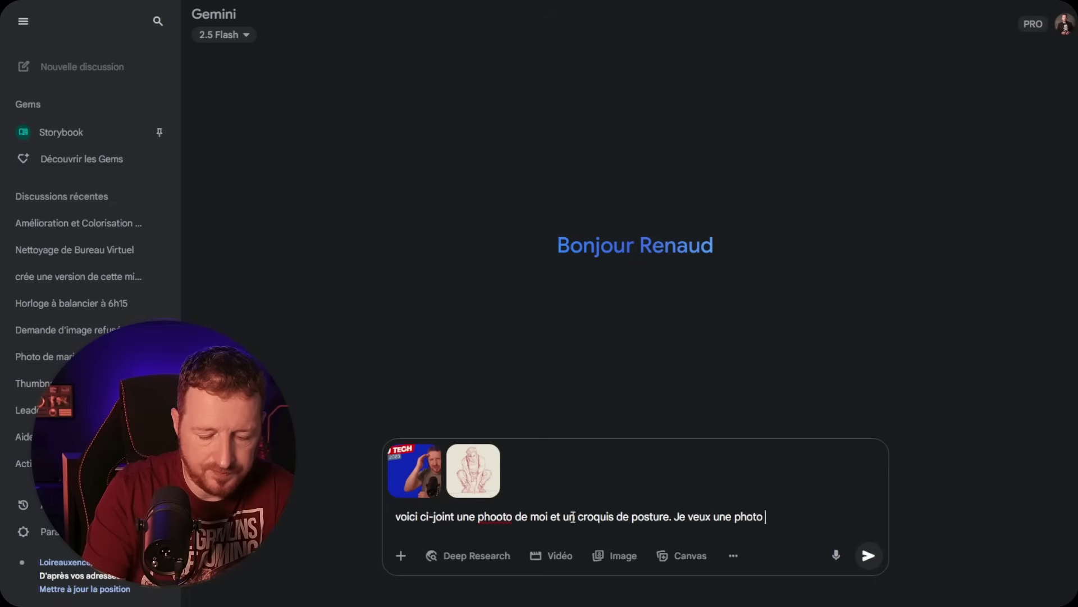
type("de moi, dans cet")
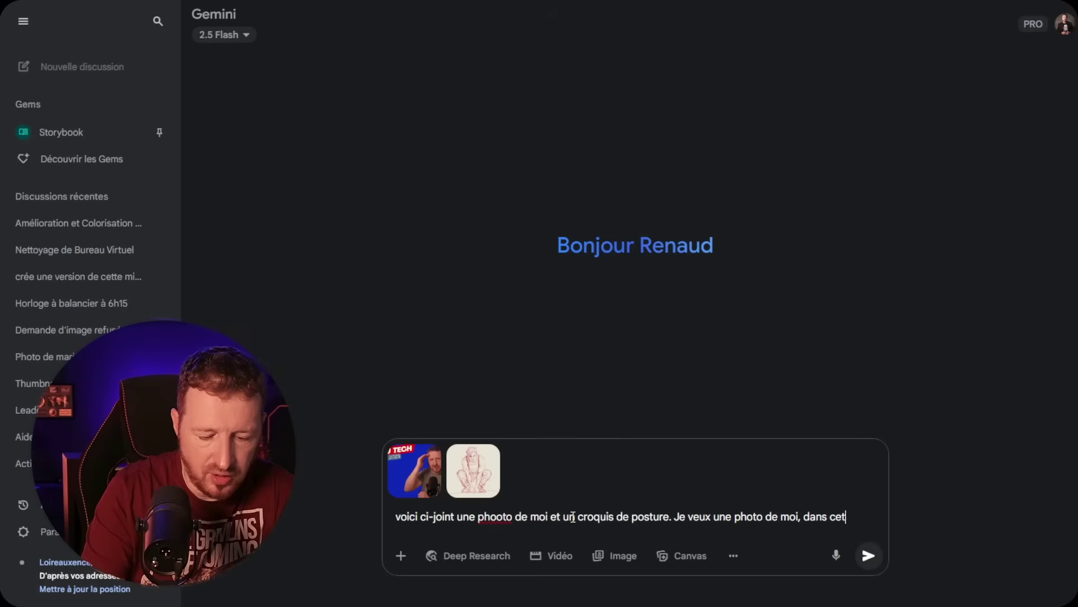
type("te position")
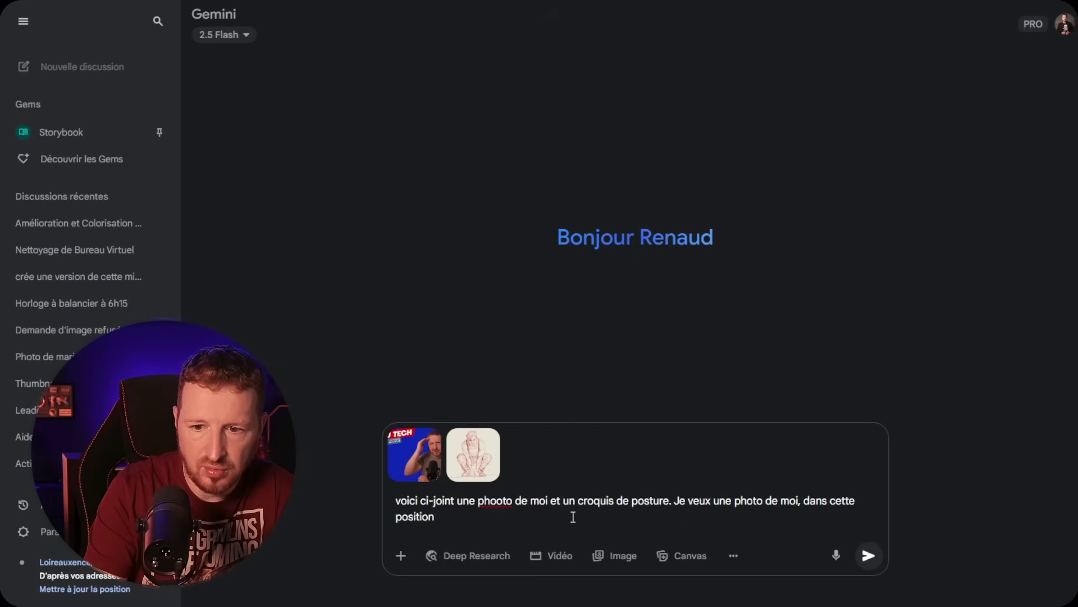
key("BackSpace")
key("BackSpace")
key("BackSpace")
key("BackSpace")
key("BackSpace")
key("BackSpace")
key("BackSpace")
key("BackSpace")
key("BackSpace")
key("BackSpace")
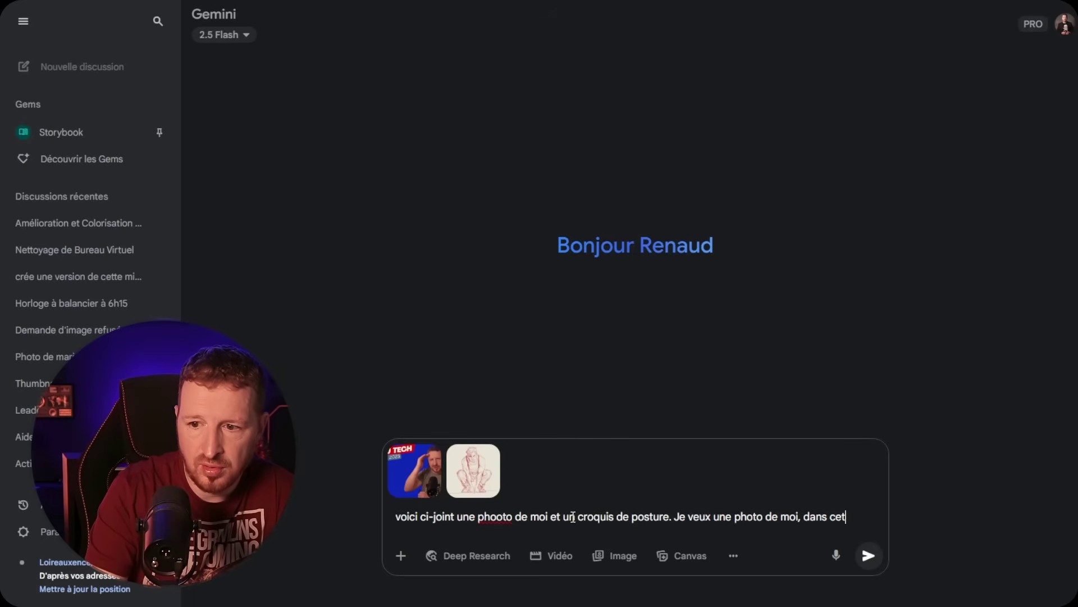
type("la position")
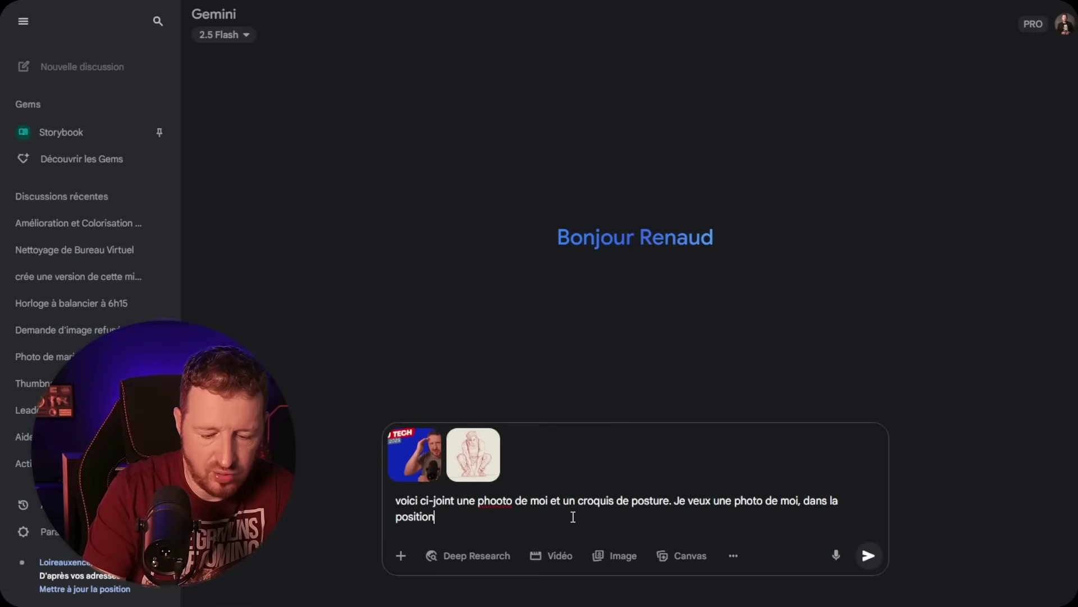
type(" indiquée sur le")
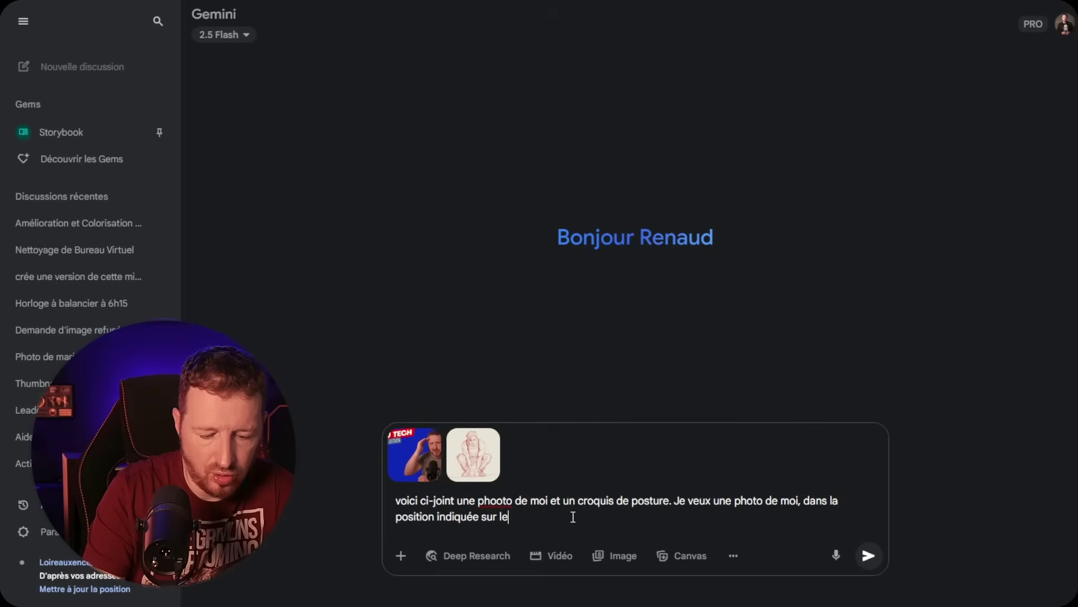
type(" croquis")
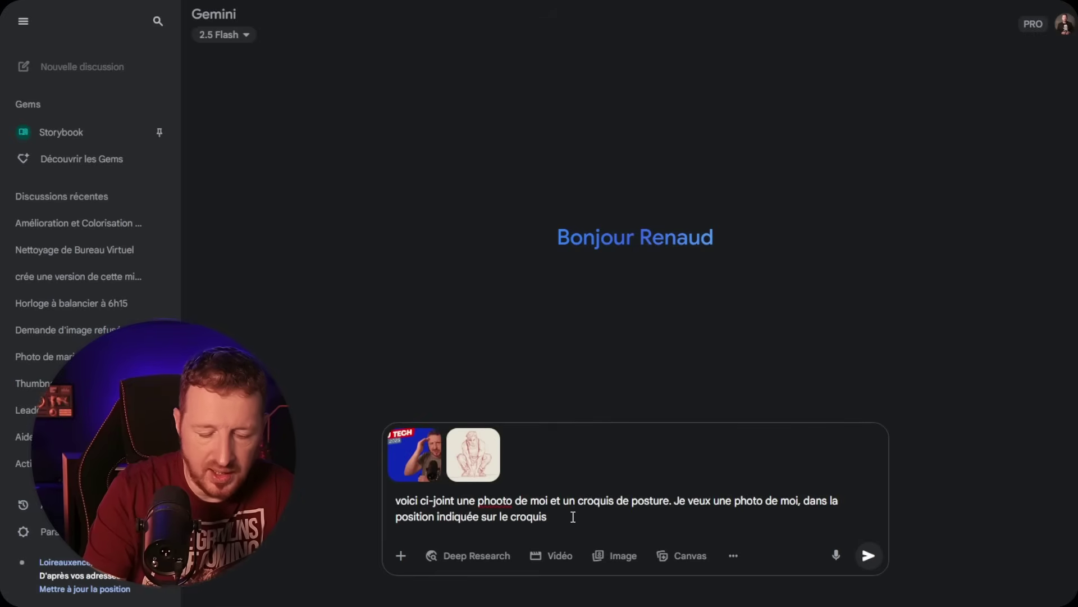
Step: Finish the prompt with ", dans une rue étroie de new-york la nuit." and send it
type(", dans une ru")
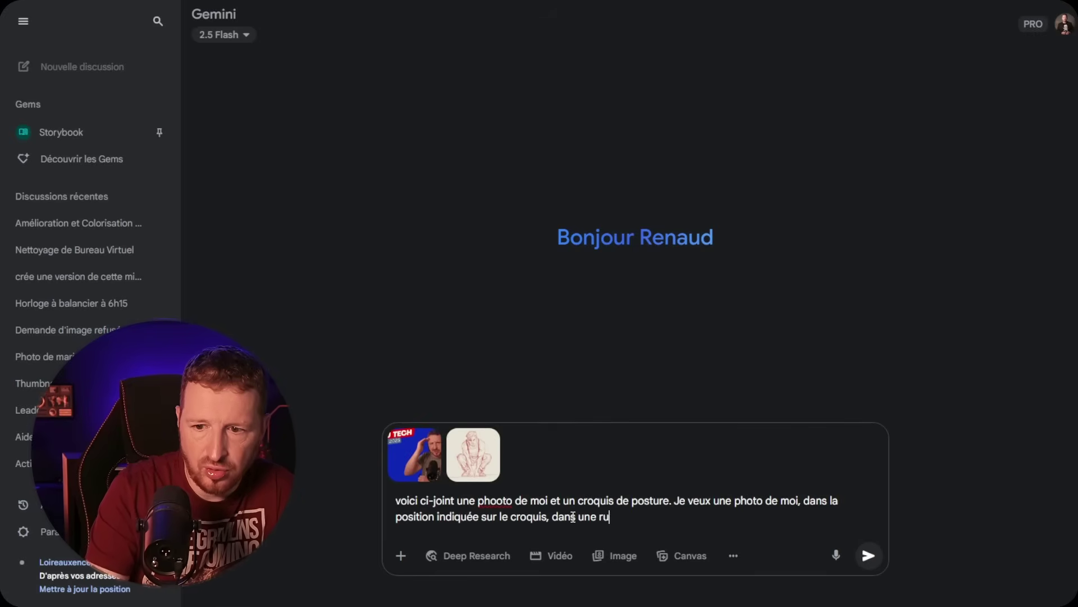
type("e étroie de new-y")
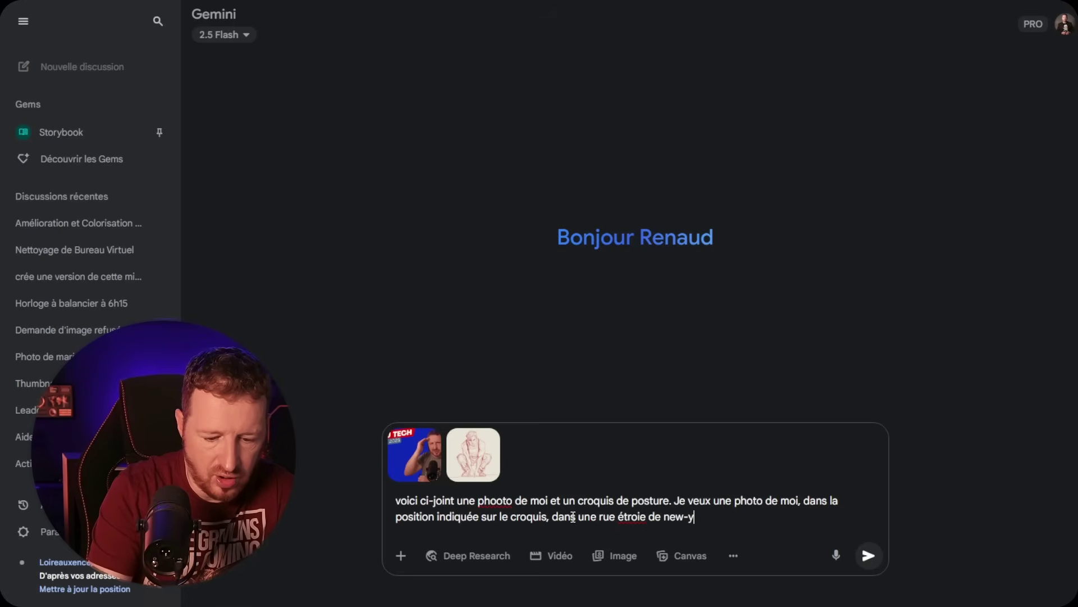
type("ork la nuit.")
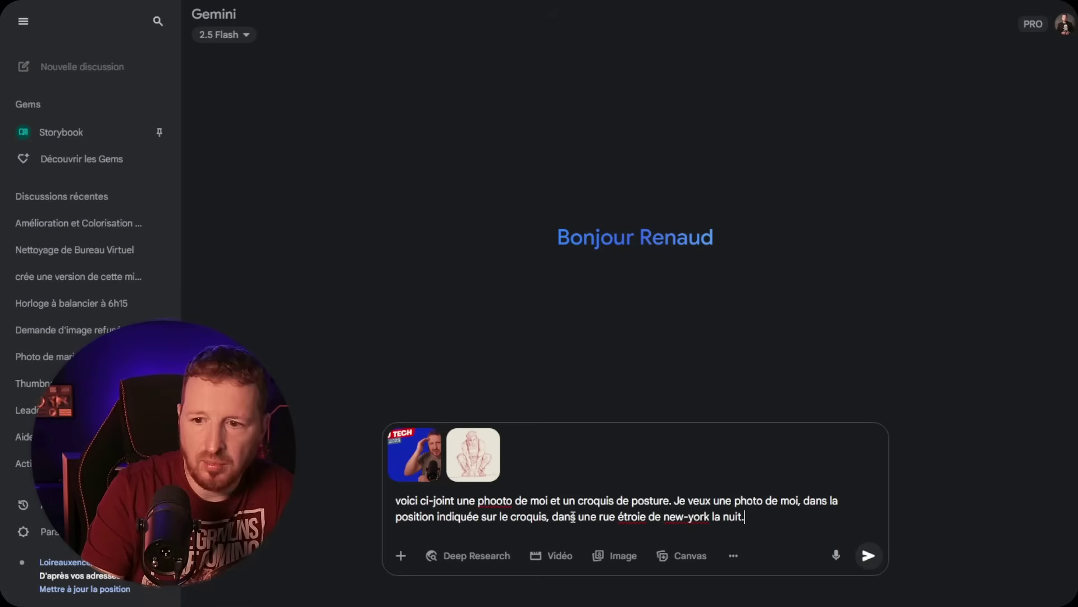
key("Return")
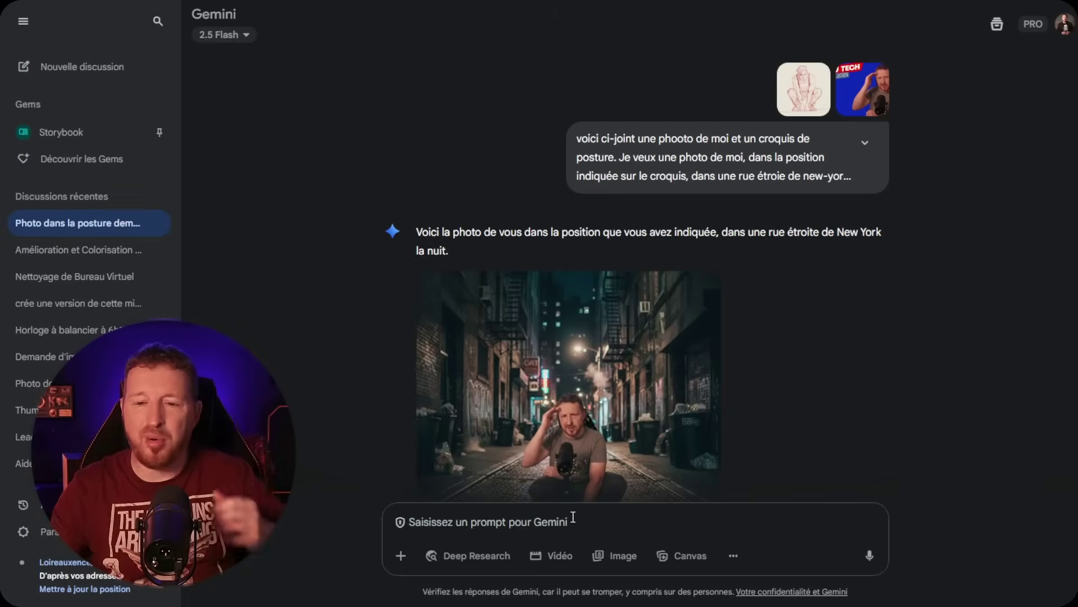
Step: Compare the generated alley image with the attached sketch and portrait, and inspect it at full size
scroll(837, 265, "down", 2)
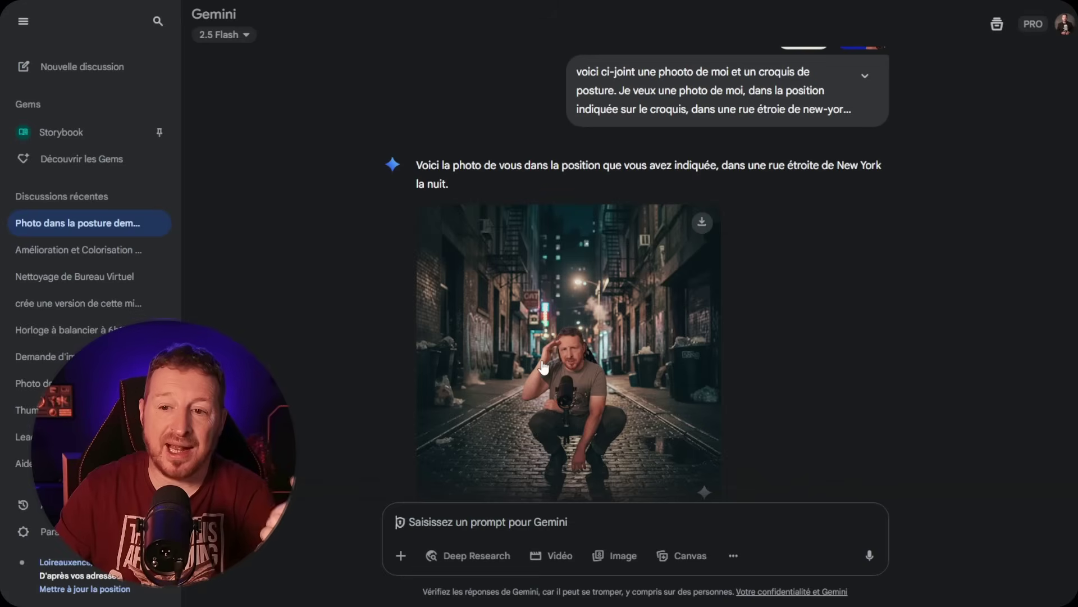
scroll(573, 344, "up", 1)
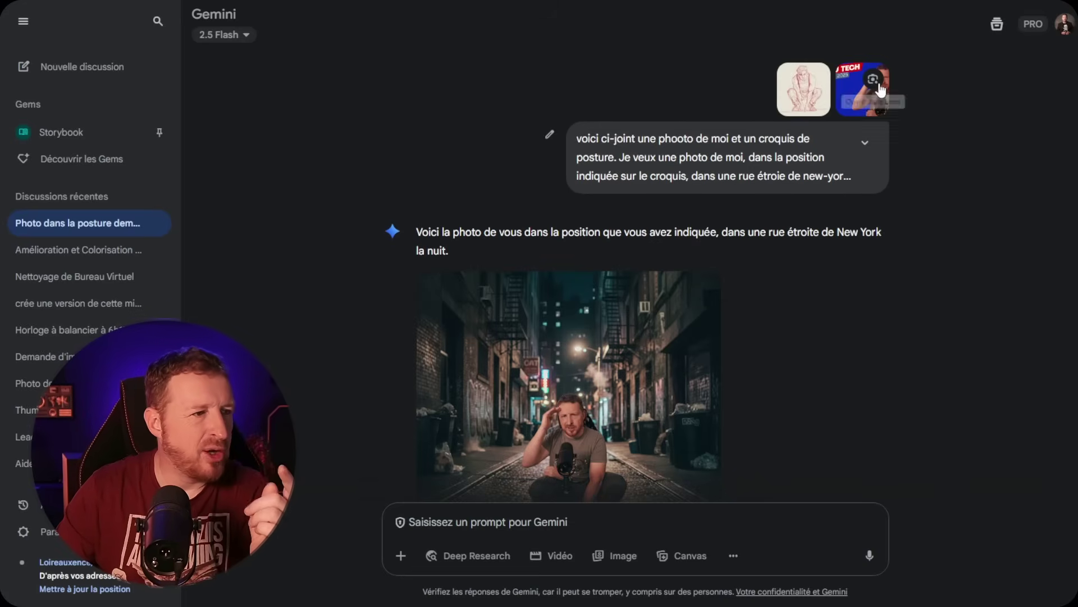
scroll(630, 318, "down", 1)
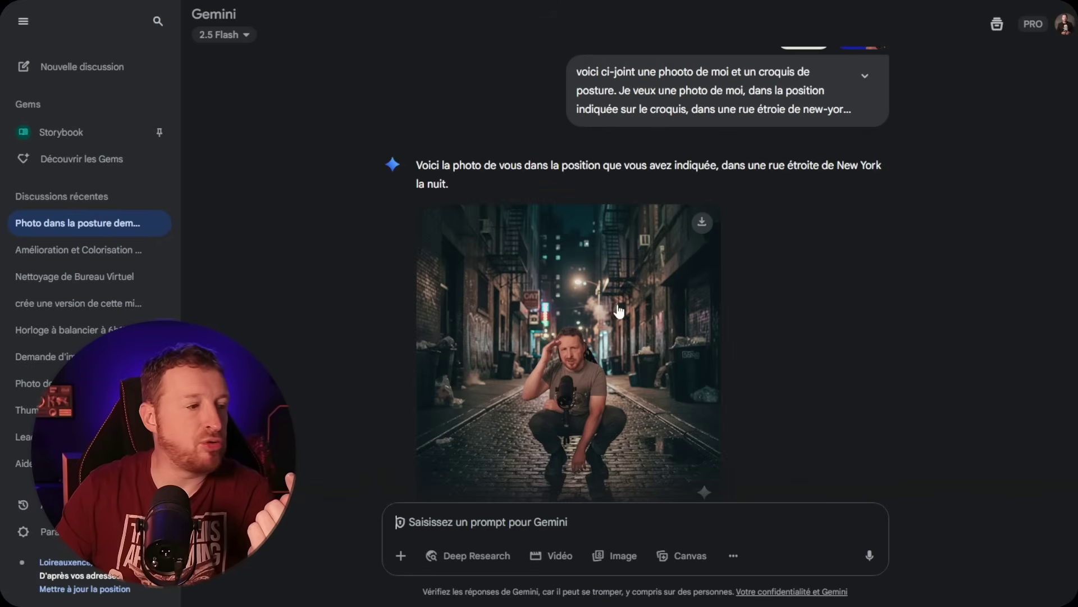
scroll(642, 327, "up", 1)
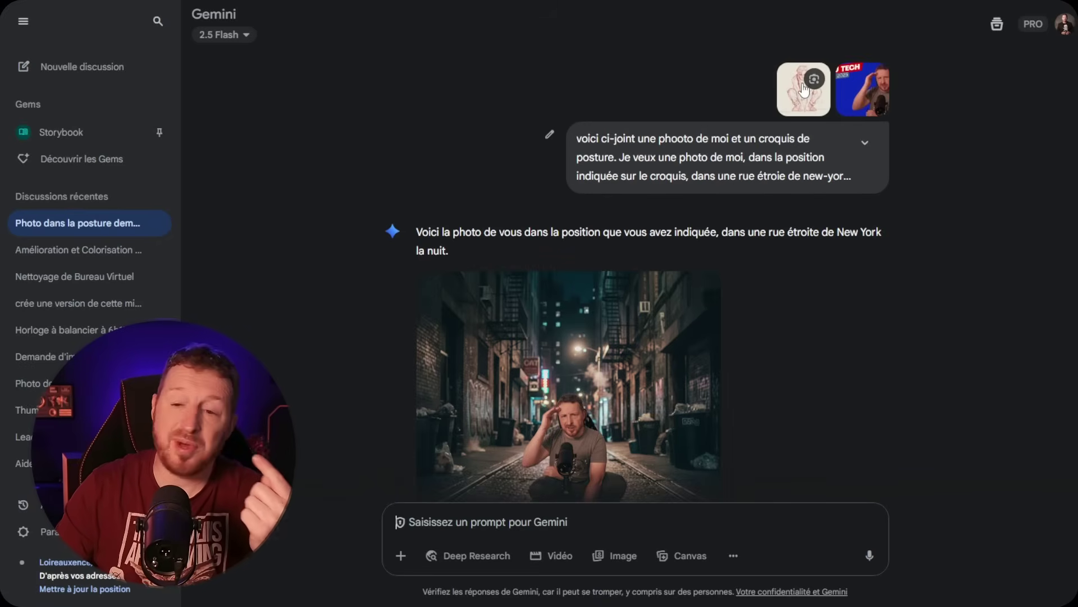
scroll(732, 279, "down", 1)
scroll(666, 351, "up", 1)
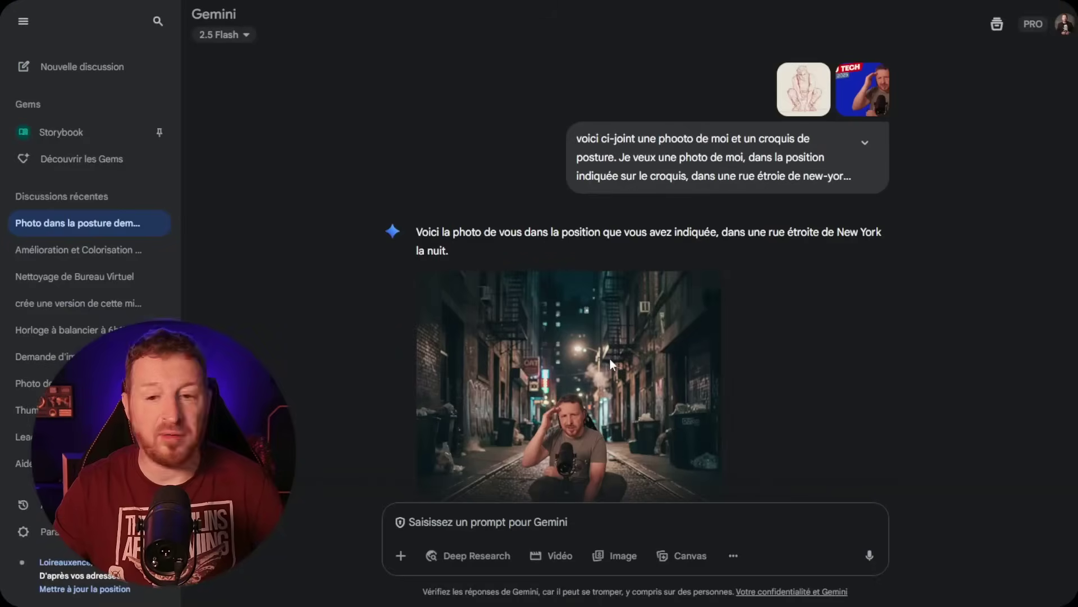
left_click(609, 358)
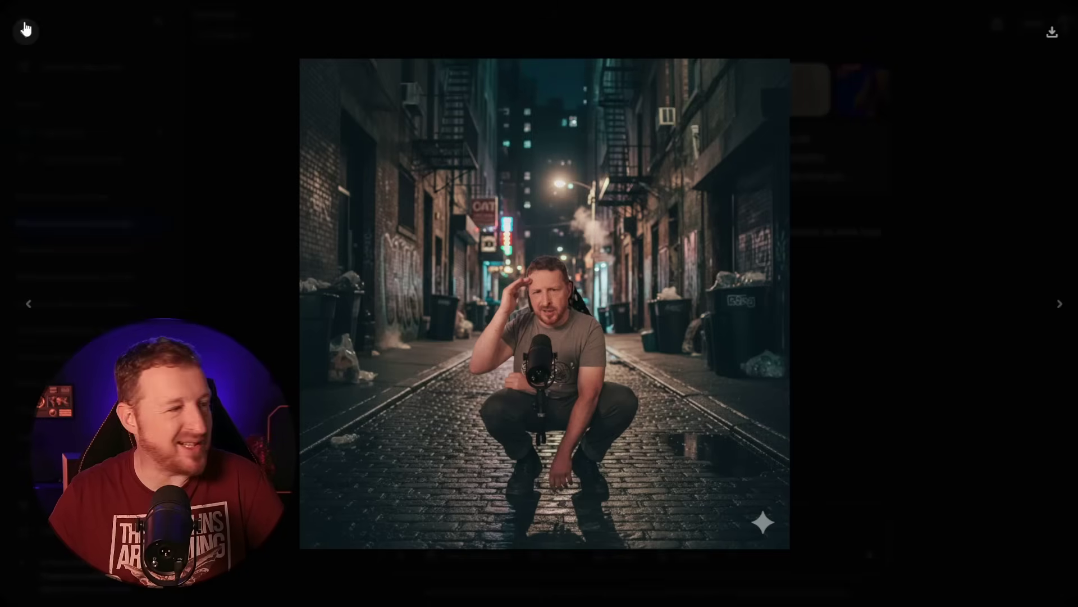
left_click(25, 29)
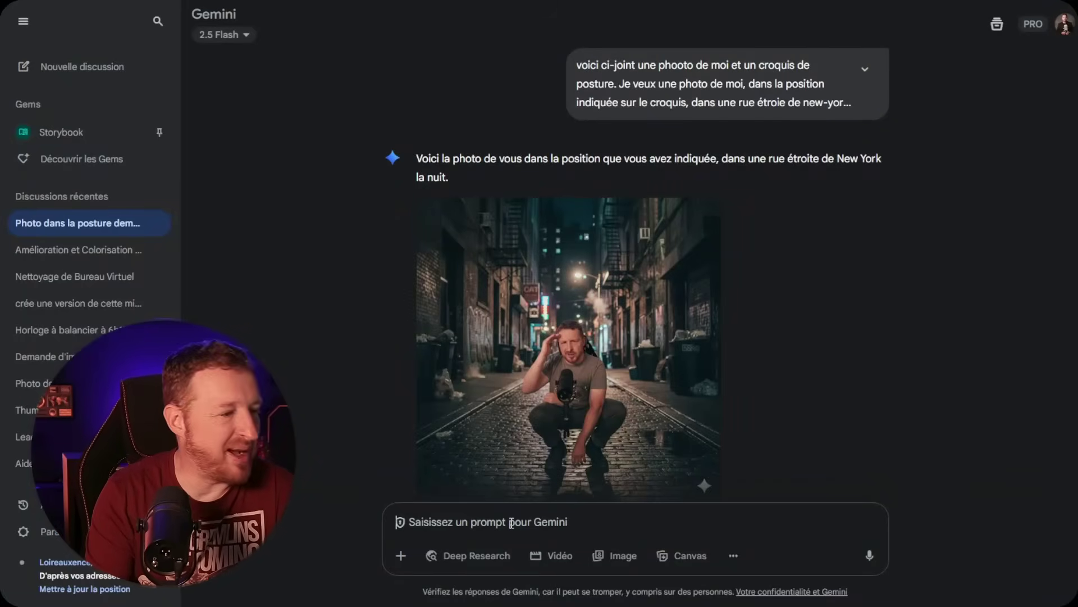
Step: Send the follow-up request "enlève le micro, la main sur ma cuisse et le logo sur mon tee-shirt"
type("enlève")
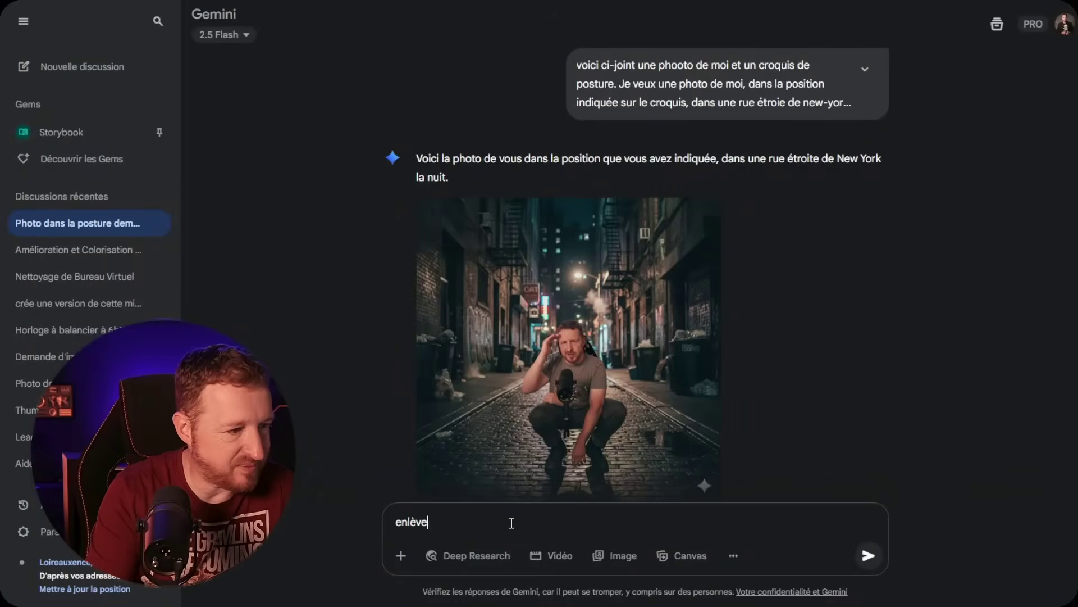
type(" le micro")
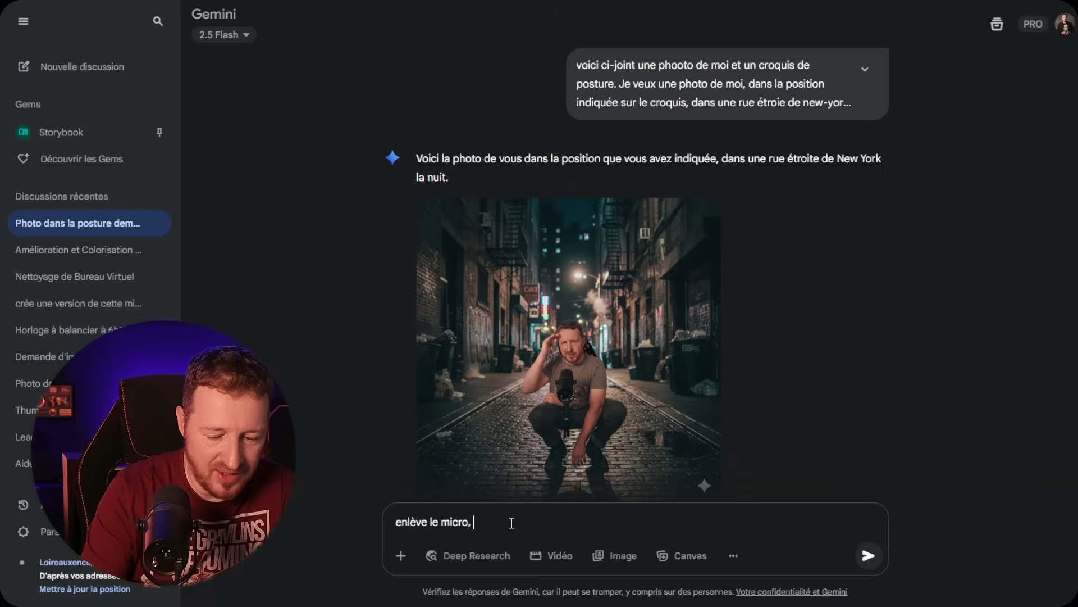
type(", la main sur ma cuis")
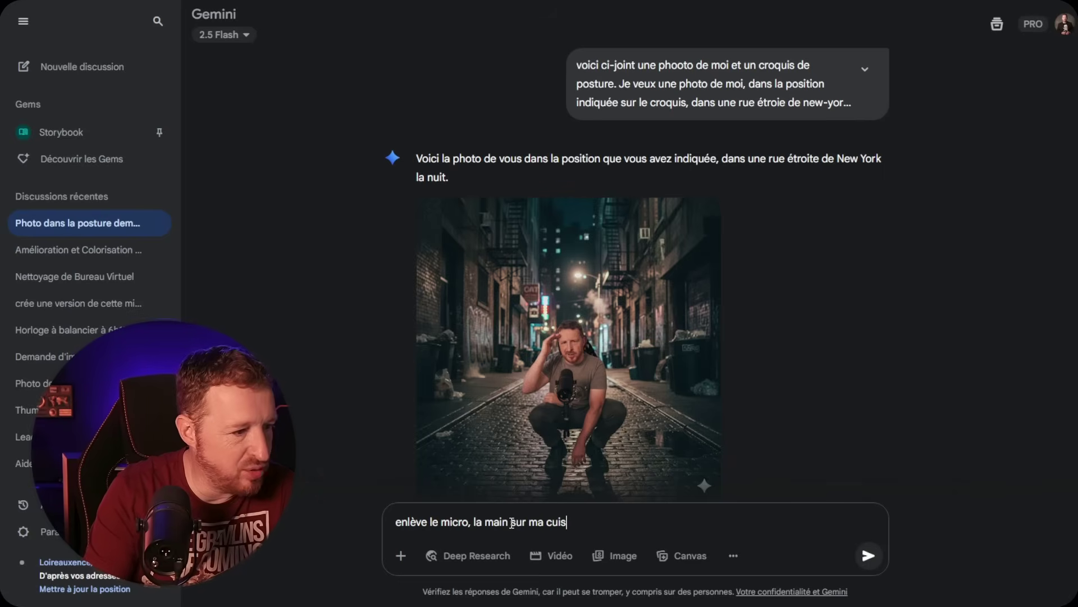
type("se ")
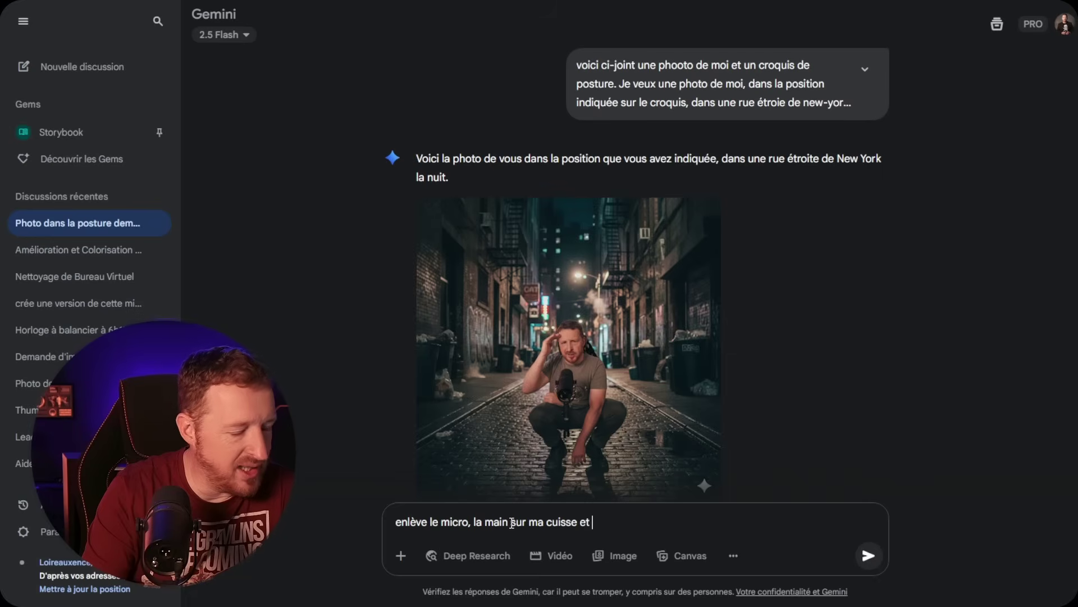
type("et le logi")
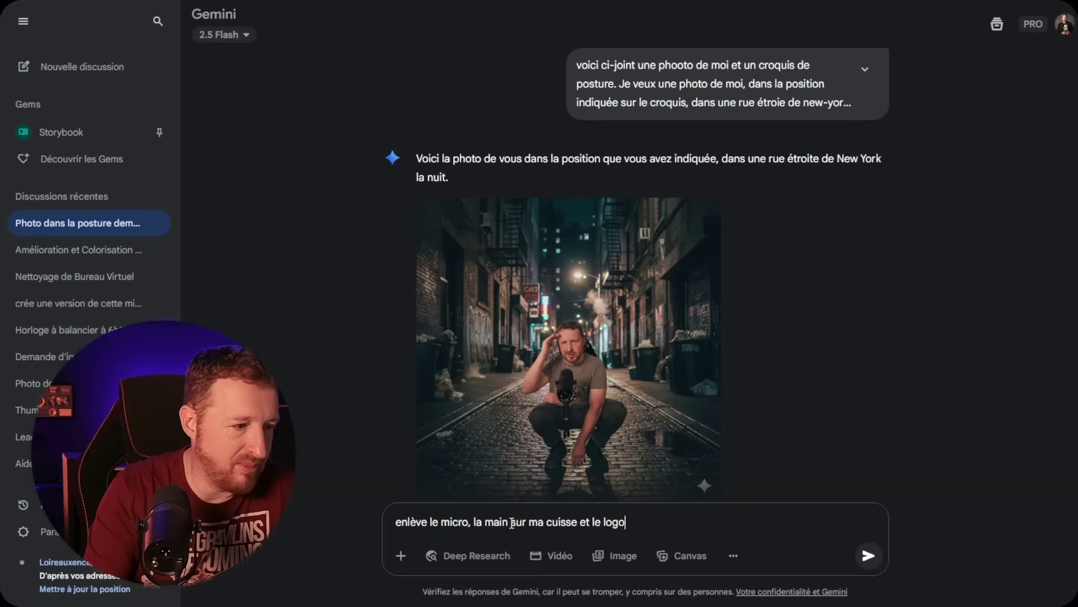
type(" sur mn")
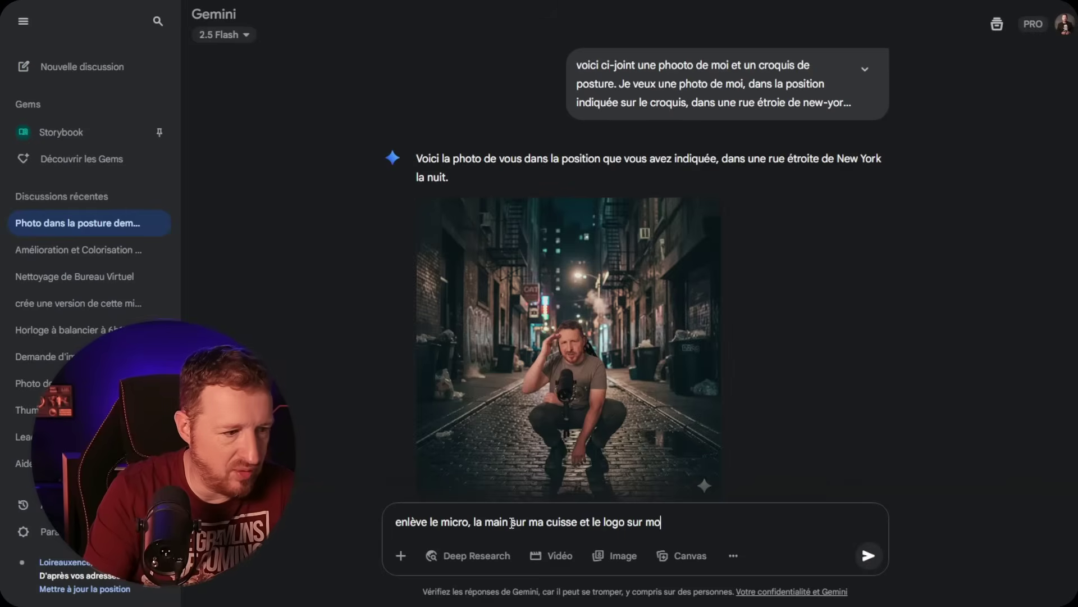
type(" tee-shirt")
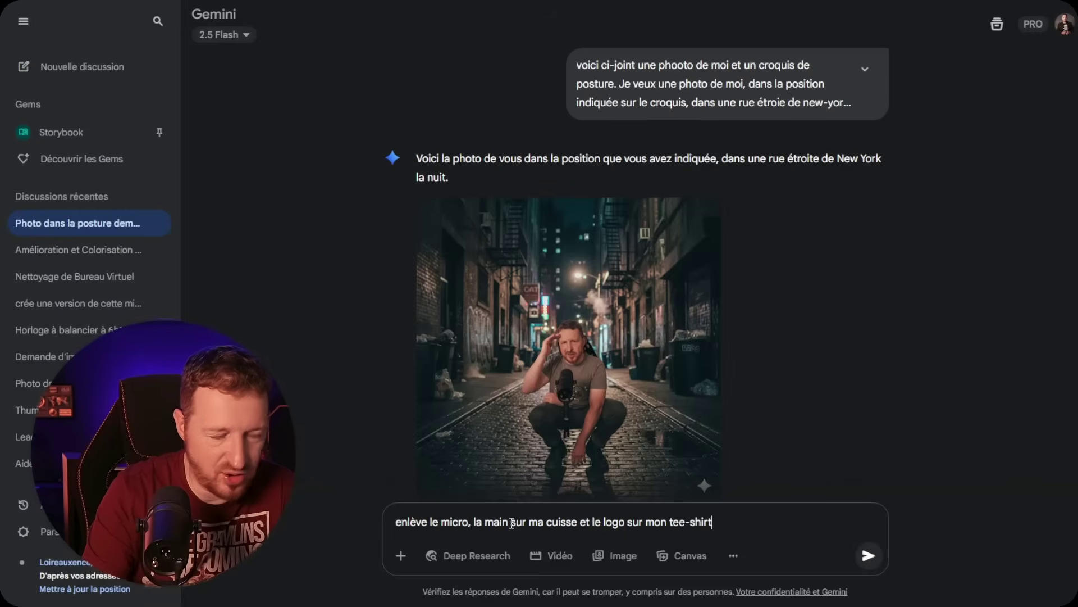
key("Return")
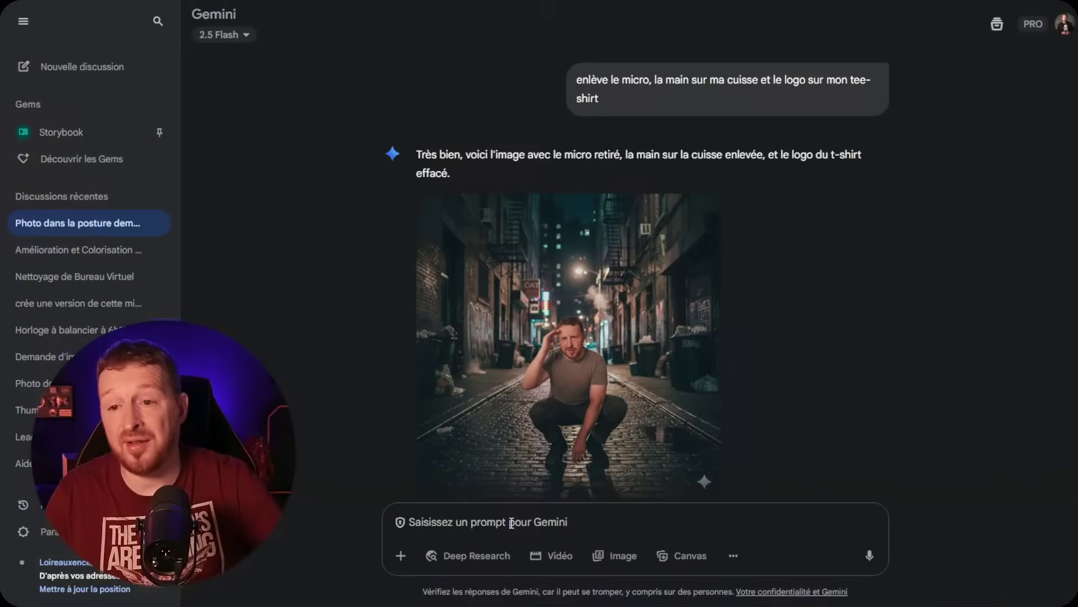
Step: Send "fais moi toute cette scène intégralement, mais vue depuis le côté gauche." and open the generated image at full size
left_click(652, 393)
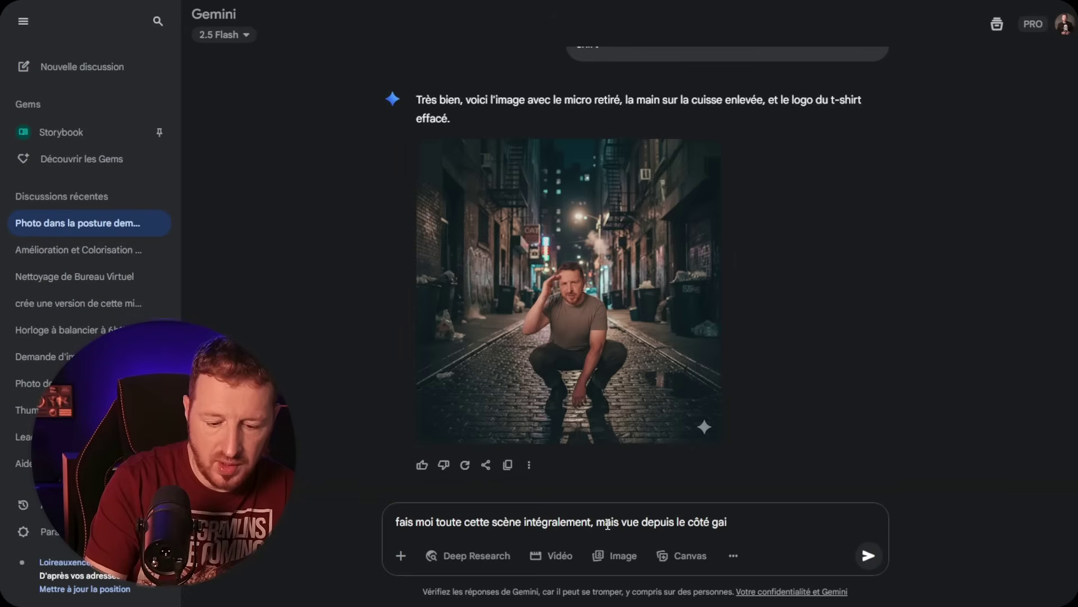
key("Return")
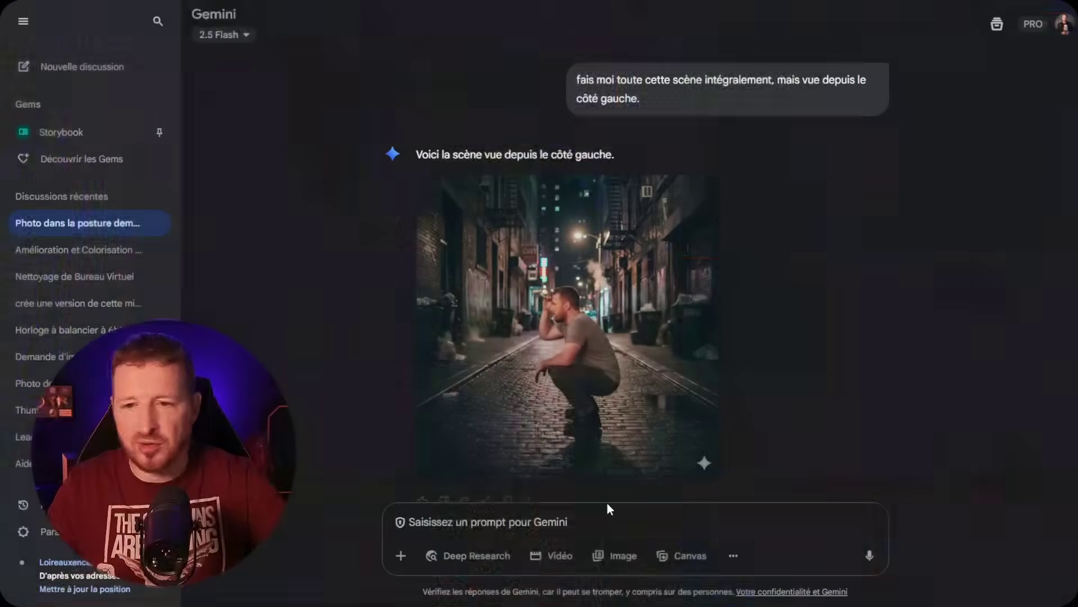
left_click(590, 319)
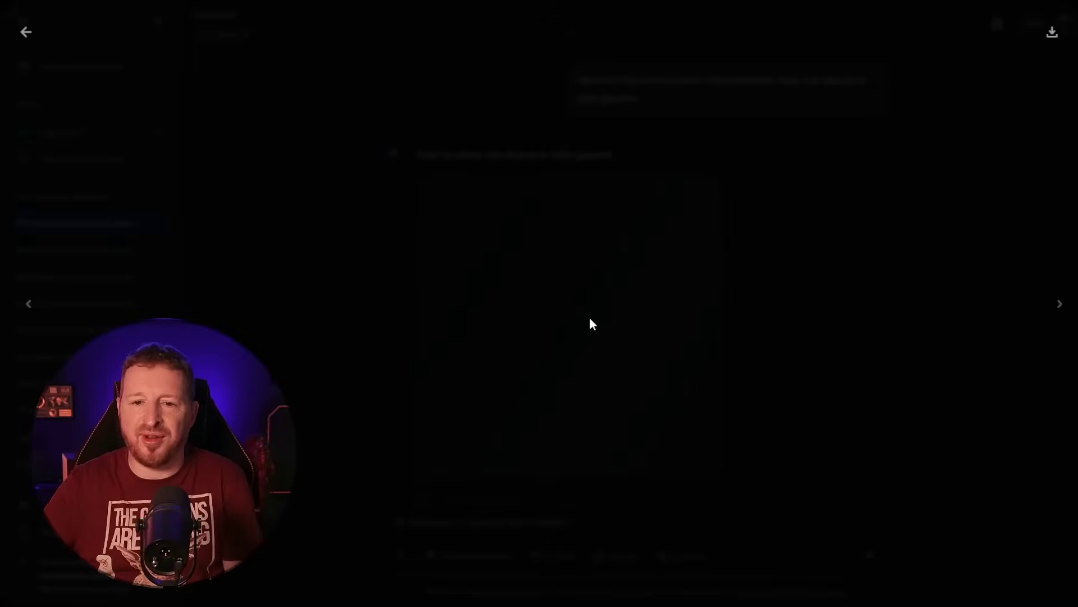